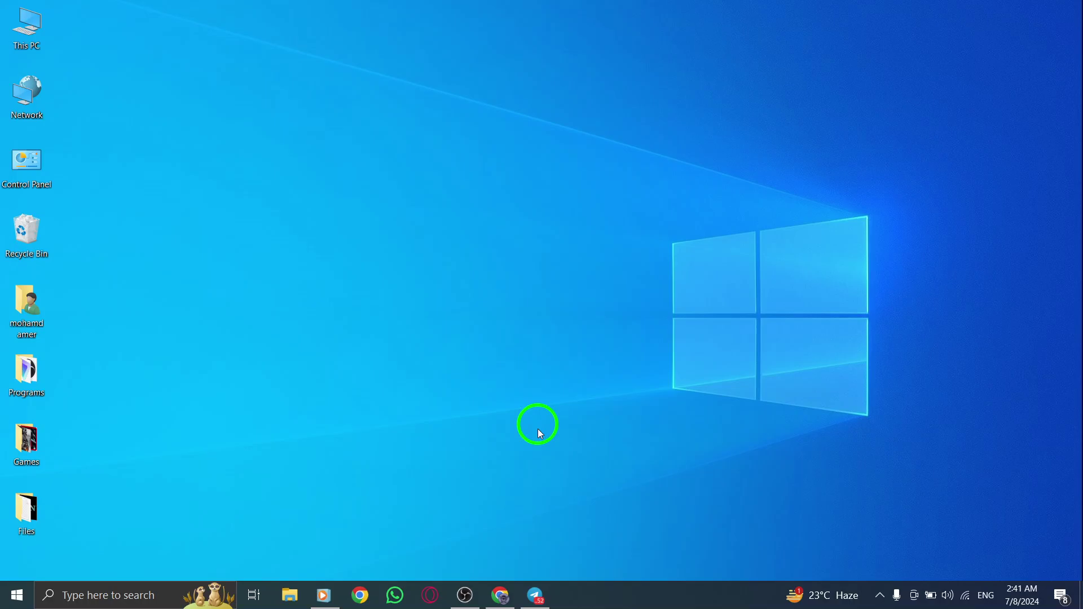
Step: Launch Telegram Desktop from the taskbar and bring up its main side menu
left_click(534, 595)
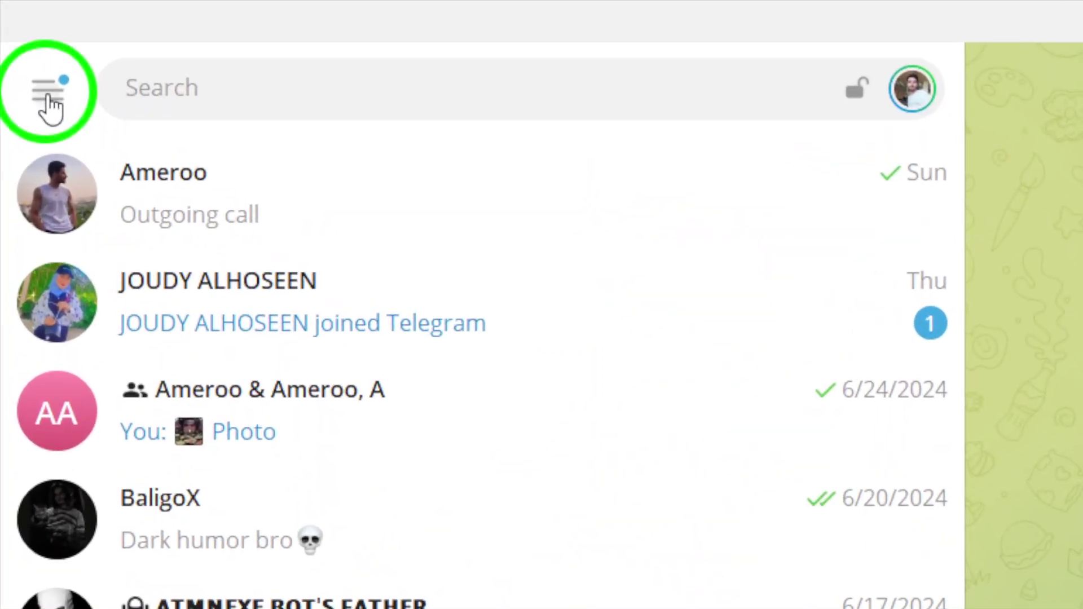
left_click(50, 88)
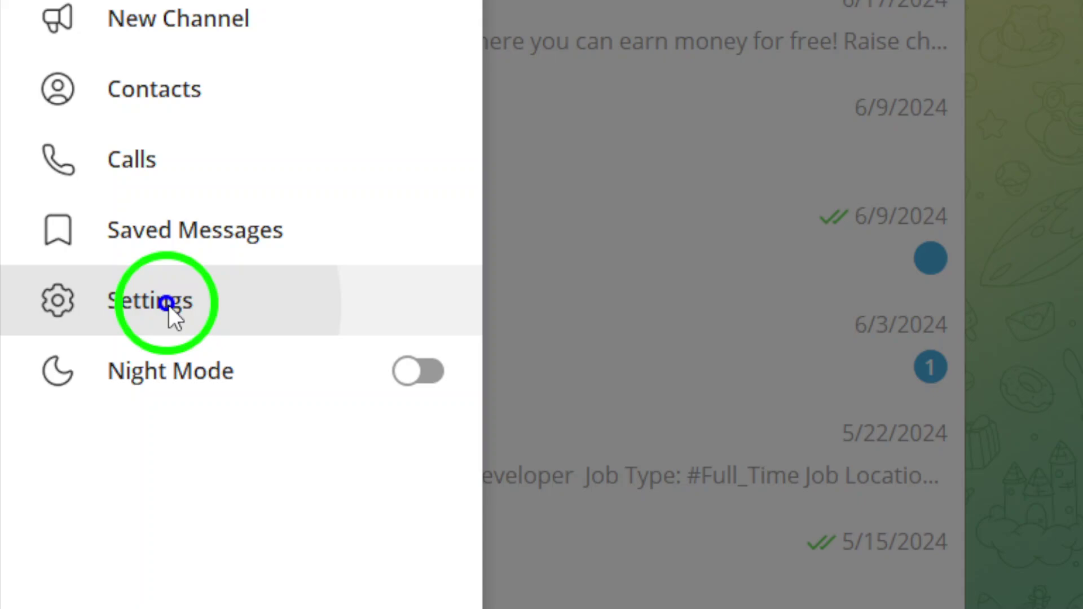
Step: Go to Settings from the side menu to show account, notifications, privacy and chat options
left_click(148, 288)
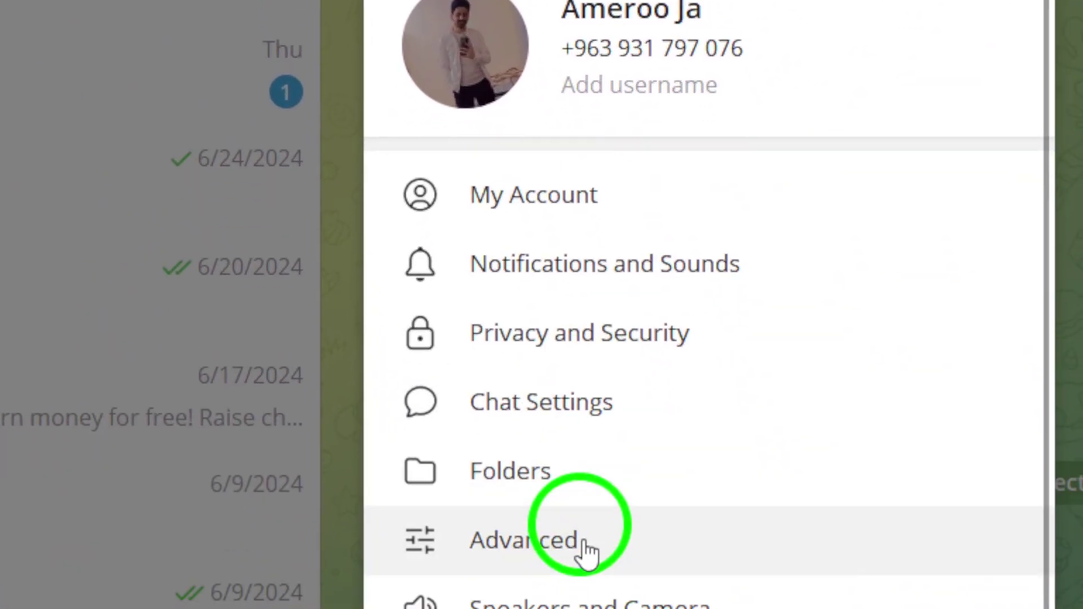
scroll(525, 216, "up", 5)
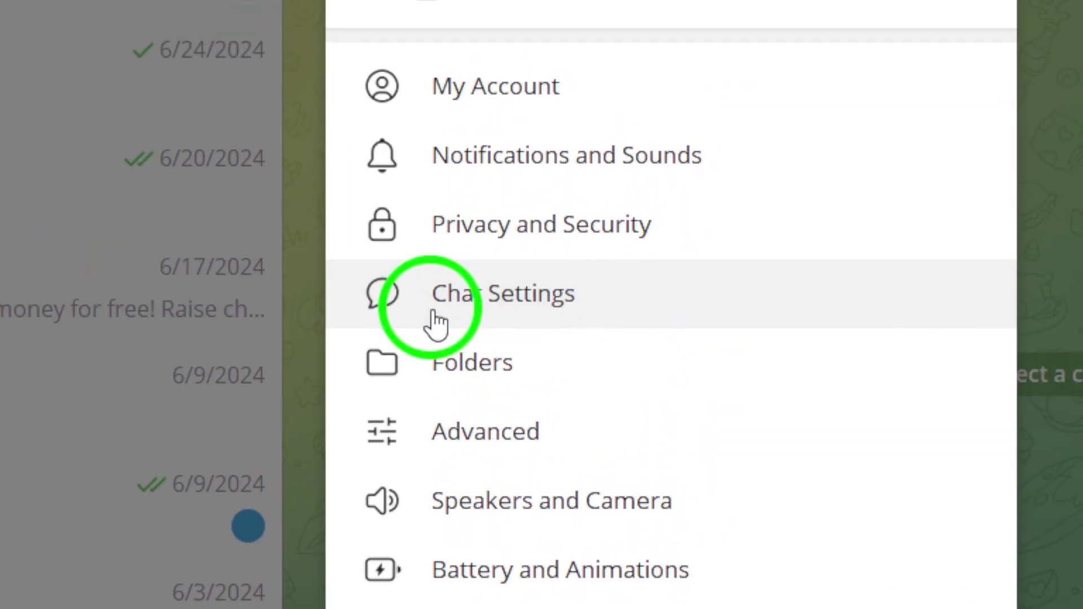
Step: Review Chat Settings (Themes, wallpaper, stickers and emoji), close the panel, and minimize Telegram
left_click(508, 305)
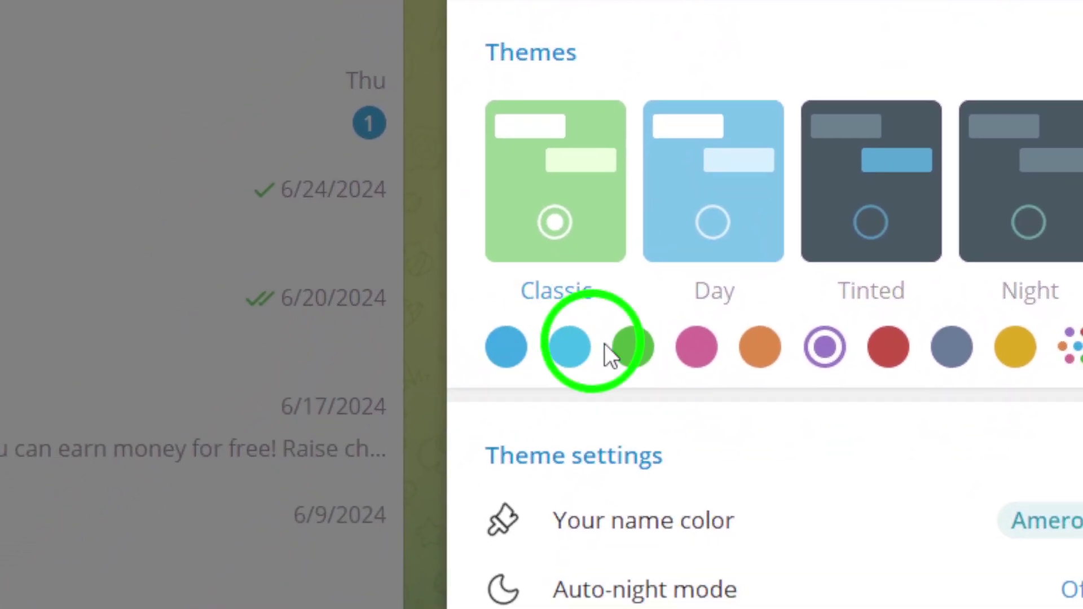
scroll(605, 342, "down", 2)
scroll(592, 381, "down", 2)
scroll(550, 423, "down", 2)
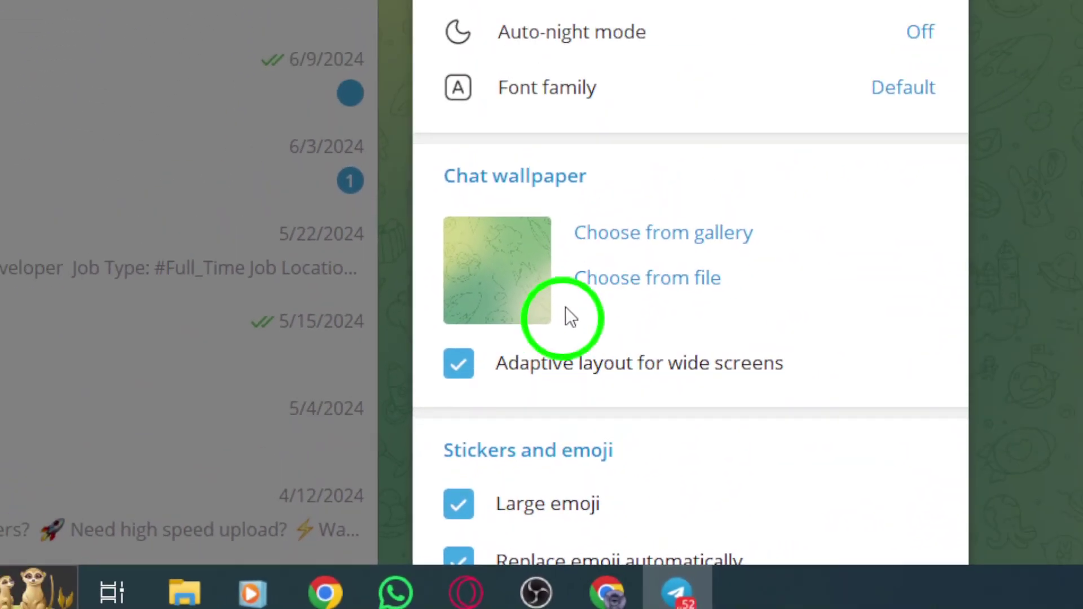
scroll(565, 307, "up", 3)
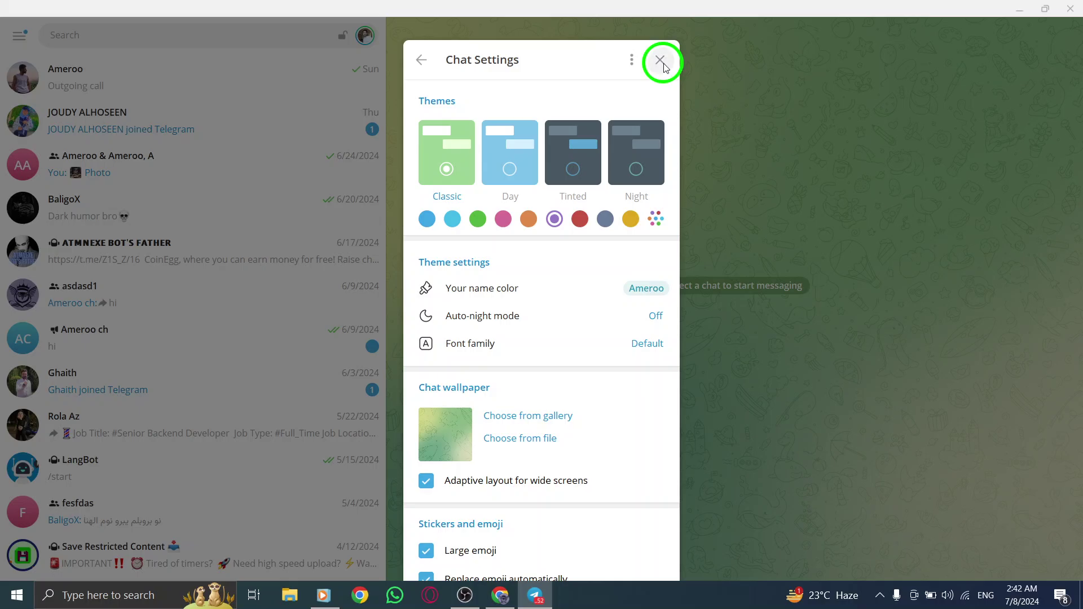
left_click(663, 63)
left_click(1015, 7)
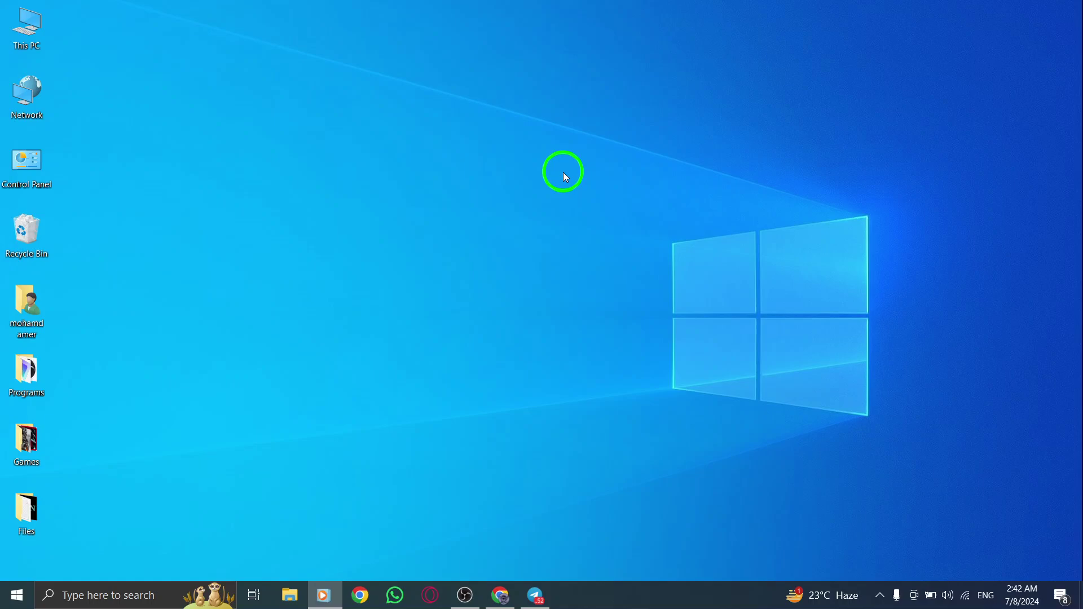